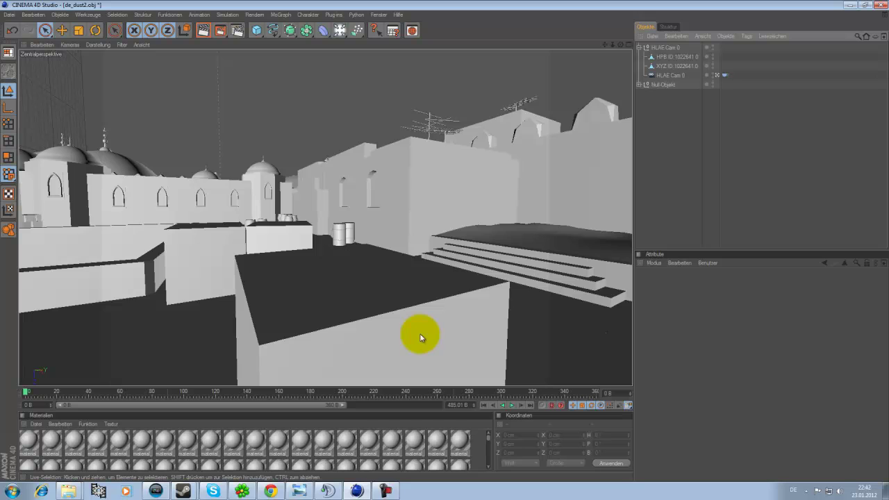
Stretch the de_dust2 preview range to about 485 frames so the ruler reads 0–480.
{"action": "left_click", "coordinate": [271, 491]}
{"action": "left_click_drag", "start_coordinate": [344, 404], "coordinate": [445, 410]}
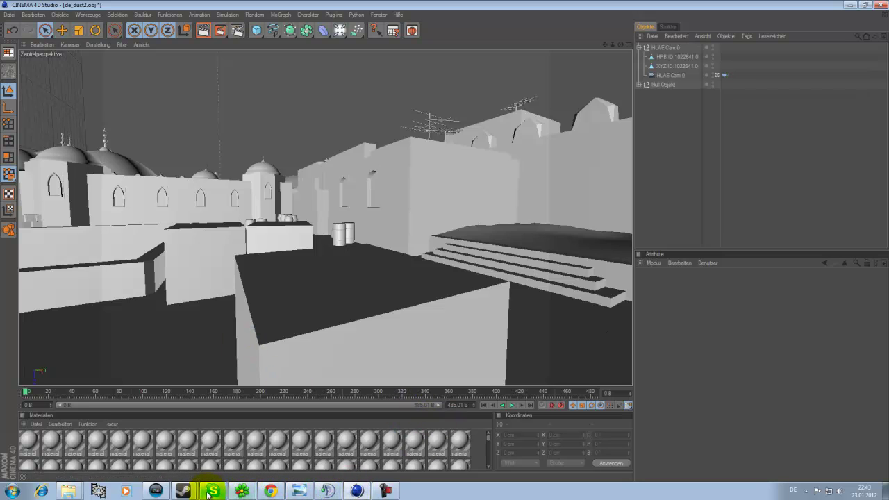
In Sony Vegas, park the clip on frame 386 (barrels and pistol) and save a snapshot of it.
{"action": "left_click", "coordinate": [157, 491]}
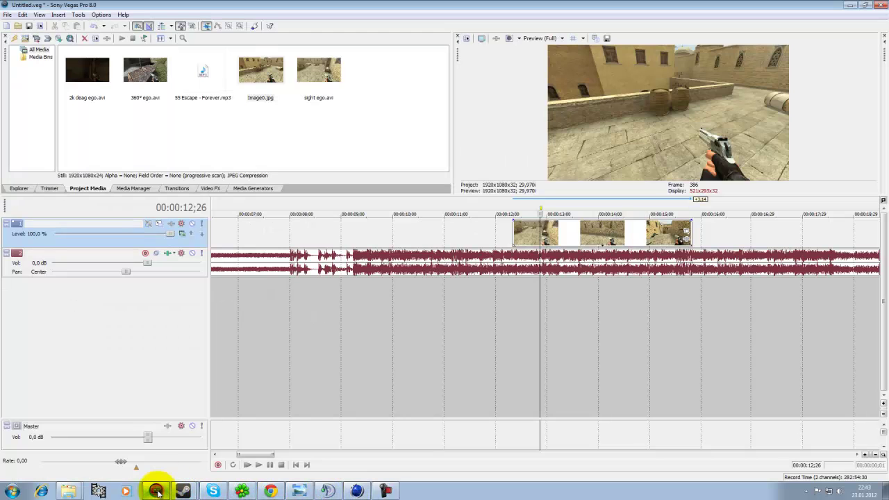
{"action": "scroll", "coordinate": [642, 342], "scroll_direction": "up", "scroll_amount": 5}
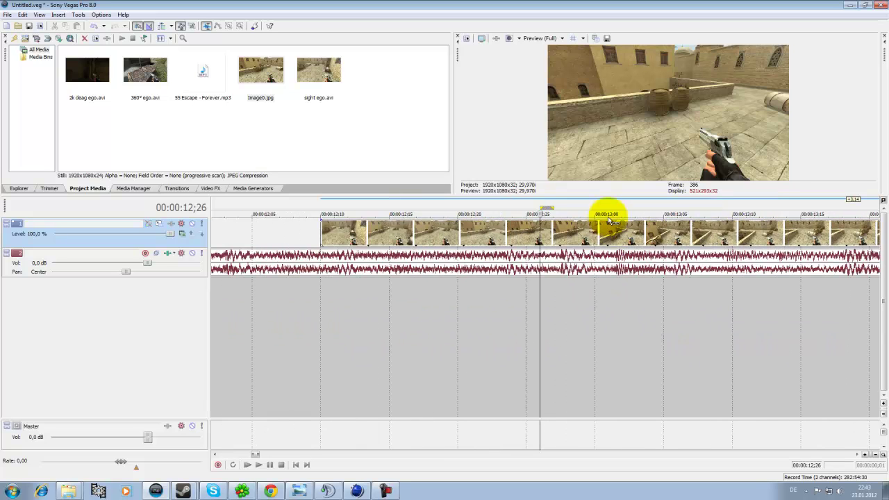
{"action": "left_click_drag", "start_coordinate": [455, 57], "coordinate": [323, 57]}
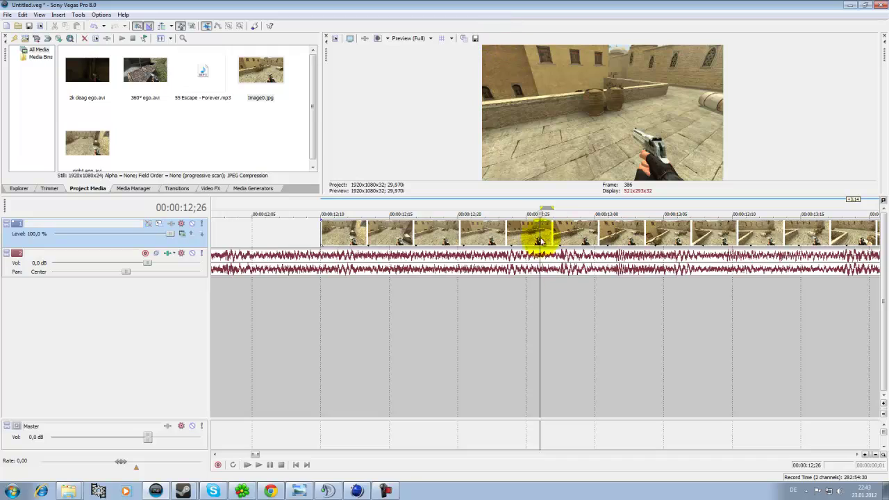
{"action": "mouse_move", "coordinate": [540, 227]}
{"action": "left_mouse_down"}
{"action": "mouse_move", "coordinate": [441, 225]}
{"action": "mouse_move", "coordinate": [540, 231]}
{"action": "left_mouse_up"}
{"action": "mouse_move", "coordinate": [364, 345]}
{"action": "left_mouse_down"}
{"action": "mouse_move", "coordinate": [387, 337]}
{"action": "mouse_move", "coordinate": [353, 329]}
{"action": "mouse_move", "coordinate": [366, 327]}
{"action": "left_mouse_up"}
{"action": "left_click", "coordinate": [269, 57]}
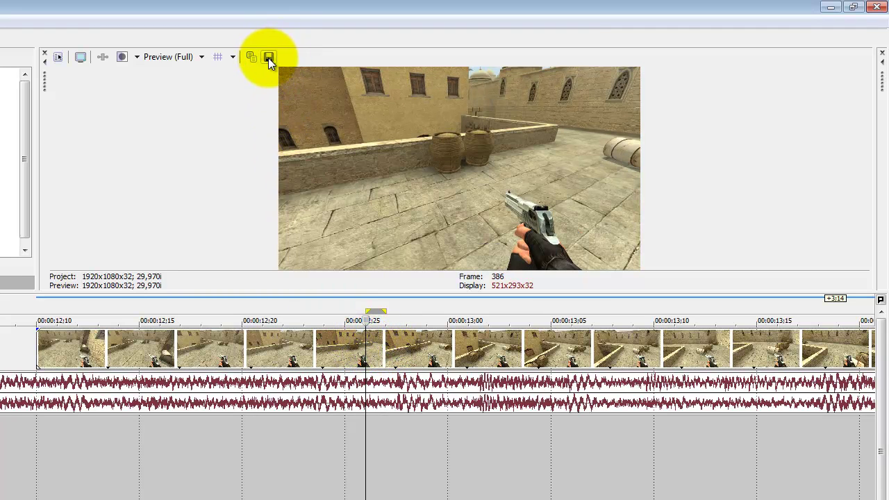
{"action": "left_click", "coordinate": [270, 58]}
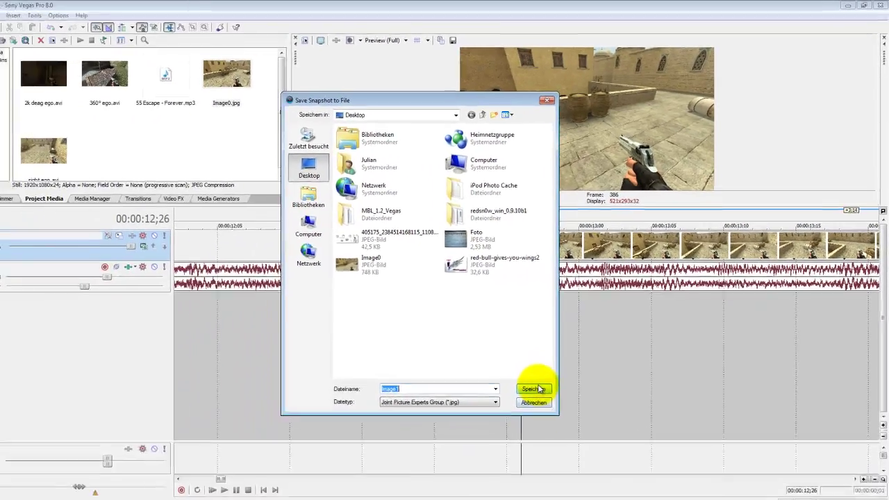
Save the snapshot to the desktop as Image0, view it centred in Photo Viewer, then return to Cinema 4D.
{"action": "left_click", "coordinate": [532, 389]}
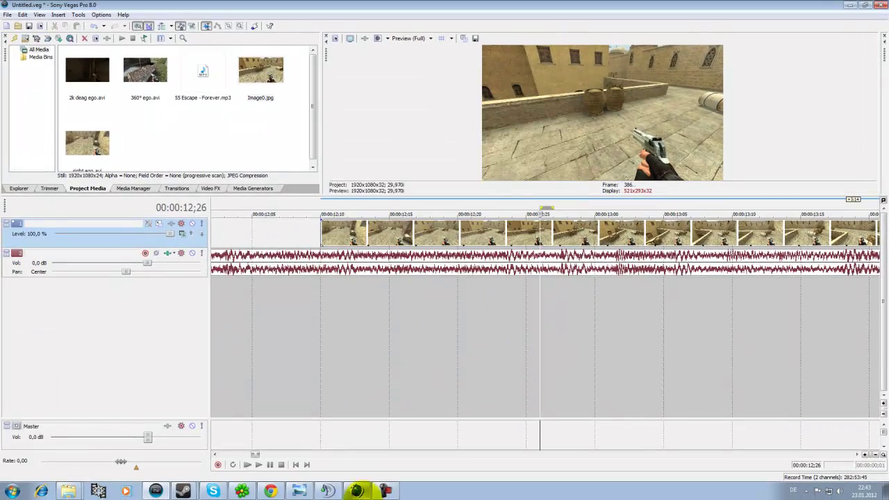
{"action": "left_click", "coordinate": [293, 487]}
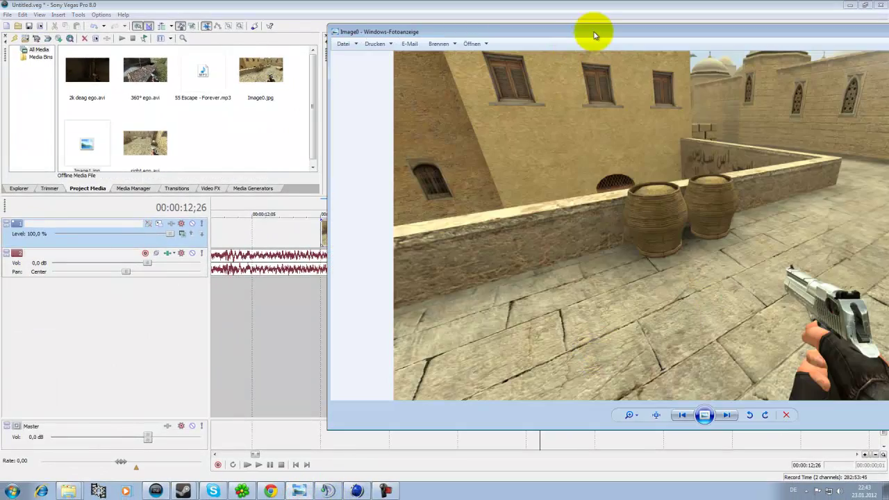
{"action": "left_click_drag", "start_coordinate": [595, 35], "coordinate": [407, 24]}
{"action": "left_click_drag", "start_coordinate": [494, 40], "coordinate": [431, 27]}
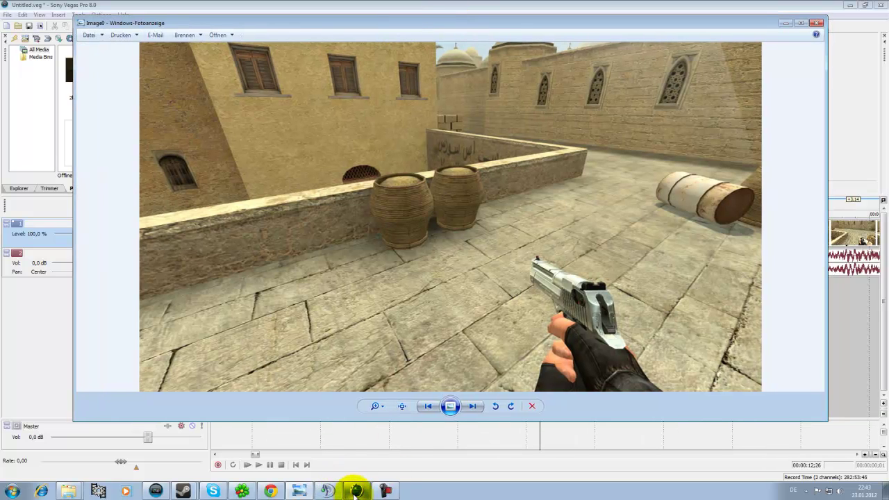
{"action": "left_click", "coordinate": [356, 491]}
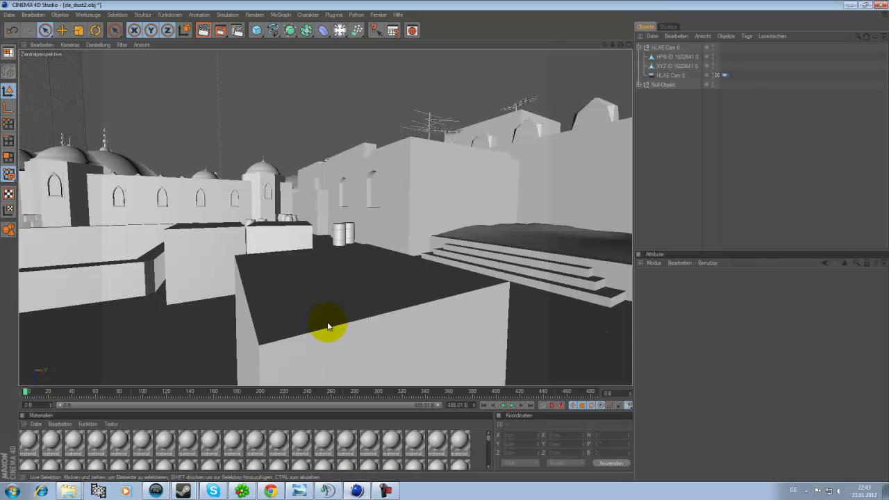
Add a Kamera with a 106.26° Gesichtsfeld and make it the viewport camera.
{"action": "left_click", "coordinate": [673, 48]}
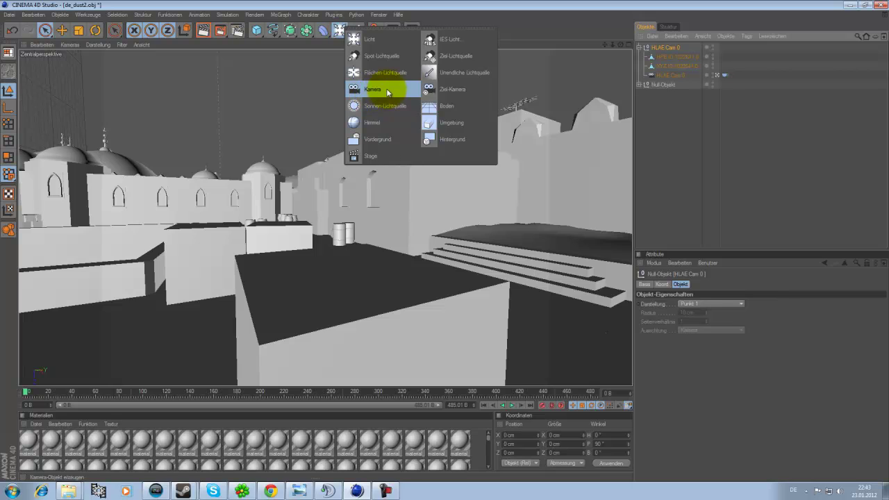
{"action": "left_click_drag", "start_coordinate": [359, 32], "coordinate": [386, 88]}
{"action": "left_click", "coordinate": [659, 48]}
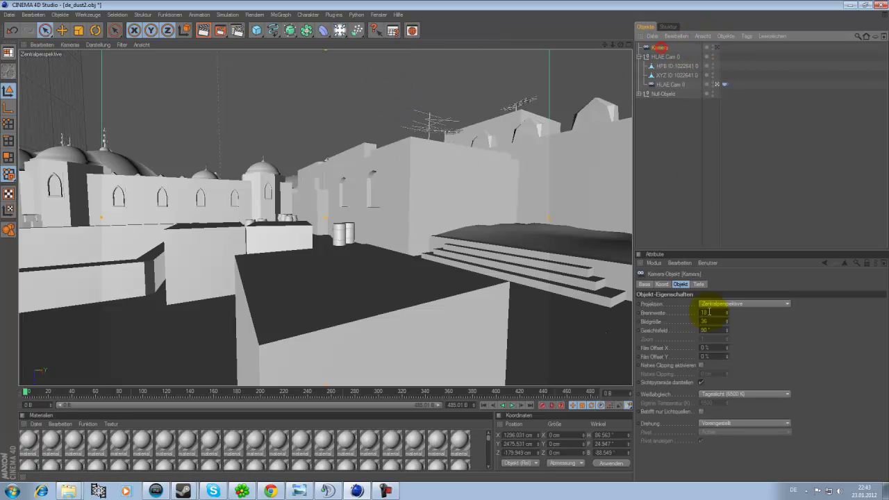
{"action": "left_click", "coordinate": [705, 332]}
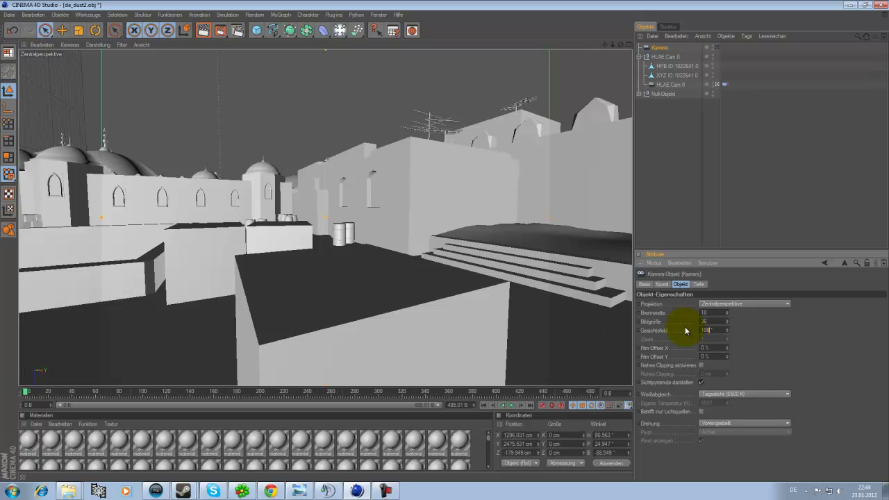
{"action": "left_click", "coordinate": [791, 338]}
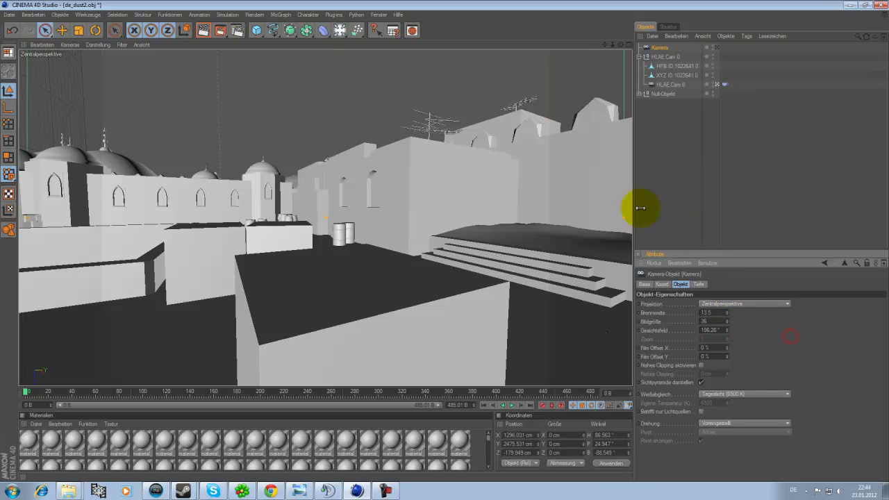
{"action": "left_click", "coordinate": [716, 48]}
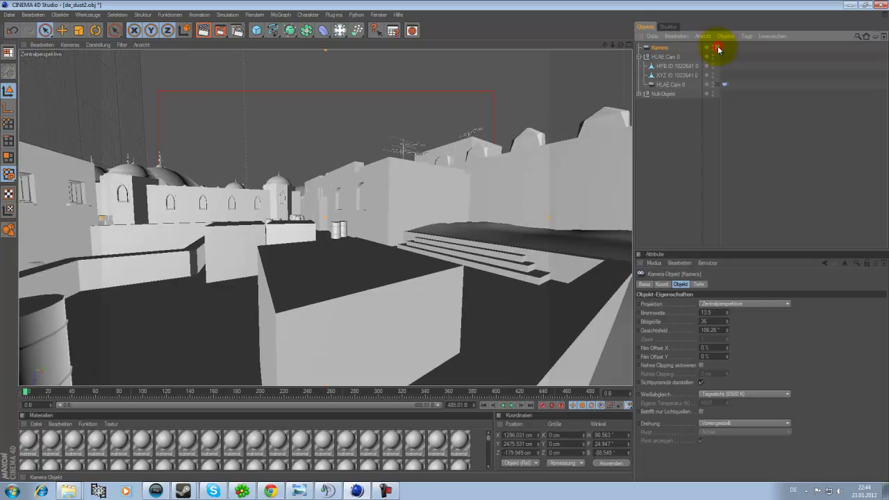
Show four viewports with the front view framed on the camera, enable Auto-Keying, and go to frame 10.
{"action": "left_click", "coordinate": [629, 45]}
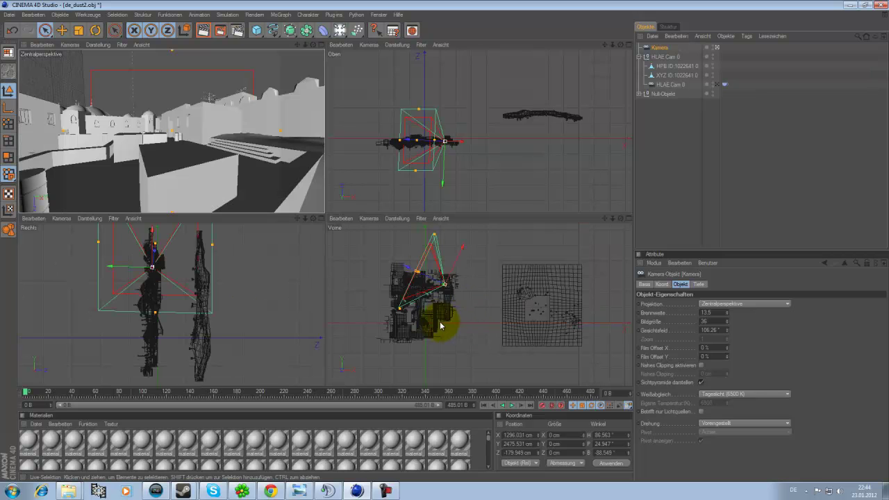
{"action": "right_click_drag", "start_coordinate": [441, 325], "coordinate": [566, 268], "text": "alt"}
{"action": "mouse_move", "coordinate": [604, 218]}
{"action": "left_mouse_down"}
{"action": "mouse_move", "coordinate": [440, 242]}
{"action": "mouse_move", "coordinate": [588, 312]}
{"action": "mouse_move", "coordinate": [598, 222]}
{"action": "mouse_move", "coordinate": [442, 242]}
{"action": "mouse_move", "coordinate": [551, 298]}
{"action": "mouse_move", "coordinate": [331, 318]}
{"action": "left_mouse_up"}
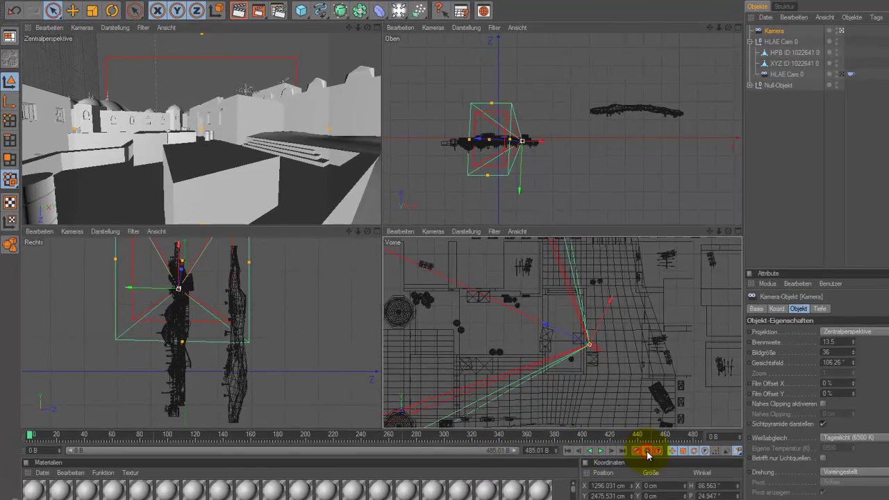
{"action": "left_click", "coordinate": [648, 454]}
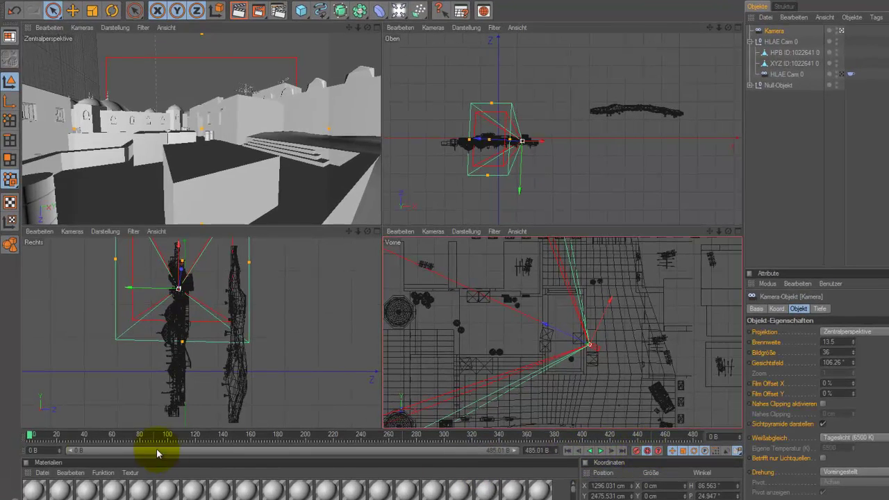
{"action": "left_click", "coordinate": [43, 445]}
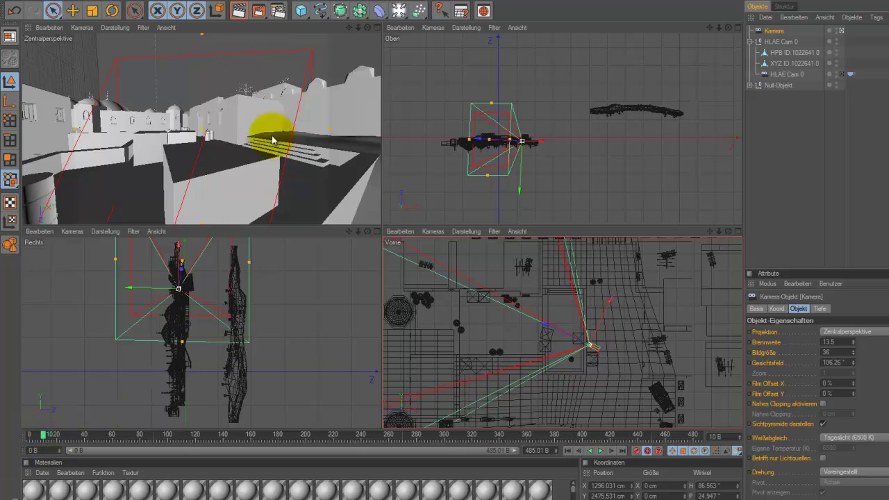
Move and rotate the Kamera at frame 10 to about 38.5° heading and −60° pitch.
{"action": "left_click", "coordinate": [73, 11]}
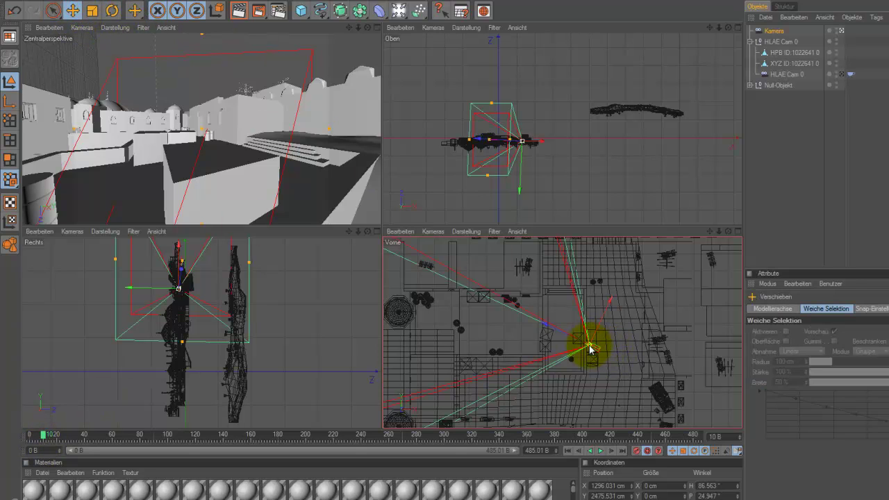
{"action": "left_click_drag", "start_coordinate": [592, 349], "coordinate": [583, 340]}
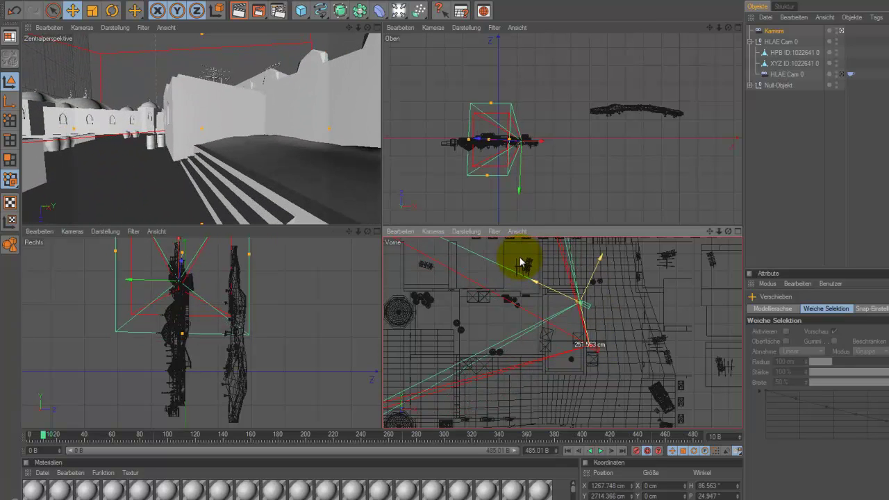
{"action": "left_click", "coordinate": [111, 11]}
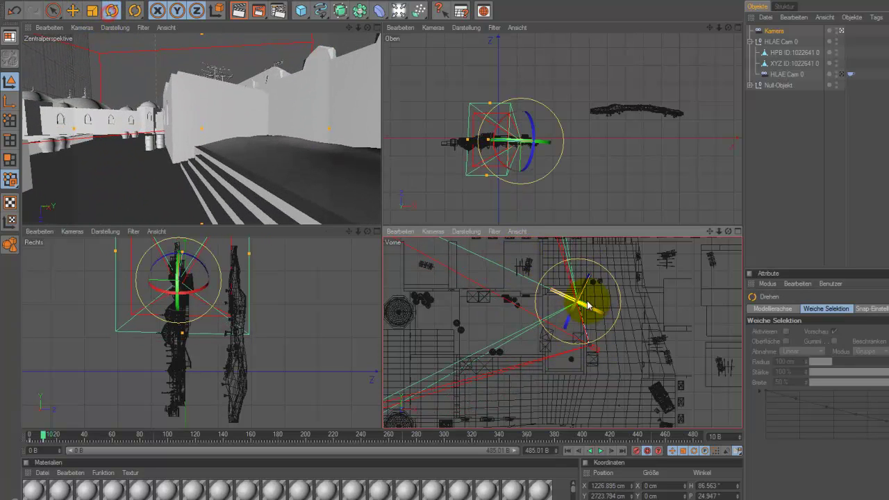
{"action": "left_click_drag", "start_coordinate": [593, 327], "coordinate": [576, 297]}
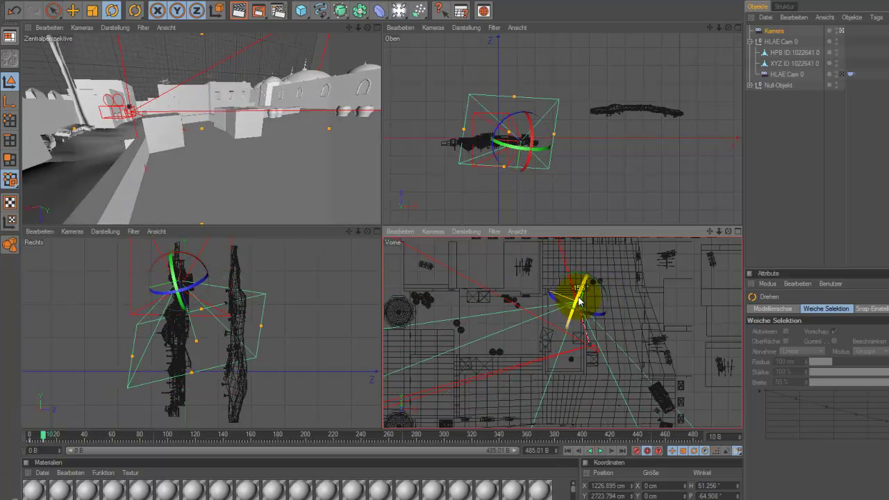
{"action": "left_click_drag", "start_coordinate": [580, 292], "coordinate": [525, 262]}
{"action": "left_click", "coordinate": [72, 11]}
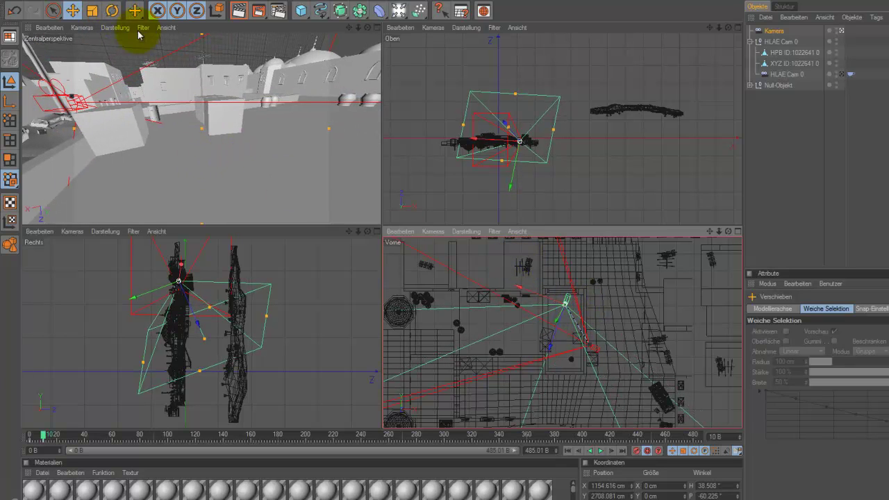
{"action": "mouse_move", "coordinate": [45, 439]}
{"action": "left_mouse_down"}
{"action": "mouse_move", "coordinate": [28, 439]}
{"action": "mouse_move", "coordinate": [42, 450]}
{"action": "left_mouse_up"}
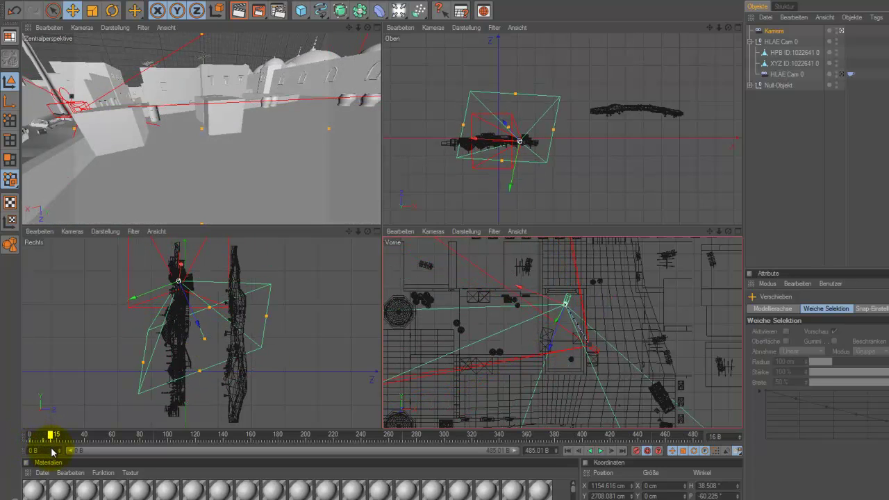
At a later frame near 100, move the Kamera up and left and turn its heading.
{"action": "mouse_move", "coordinate": [42, 450]}
{"action": "left_mouse_down"}
{"action": "mouse_move", "coordinate": [31, 453]}
{"action": "mouse_move", "coordinate": [45, 463]}
{"action": "mouse_move", "coordinate": [35, 472]}
{"action": "mouse_move", "coordinate": [34, 438]}
{"action": "left_mouse_up"}
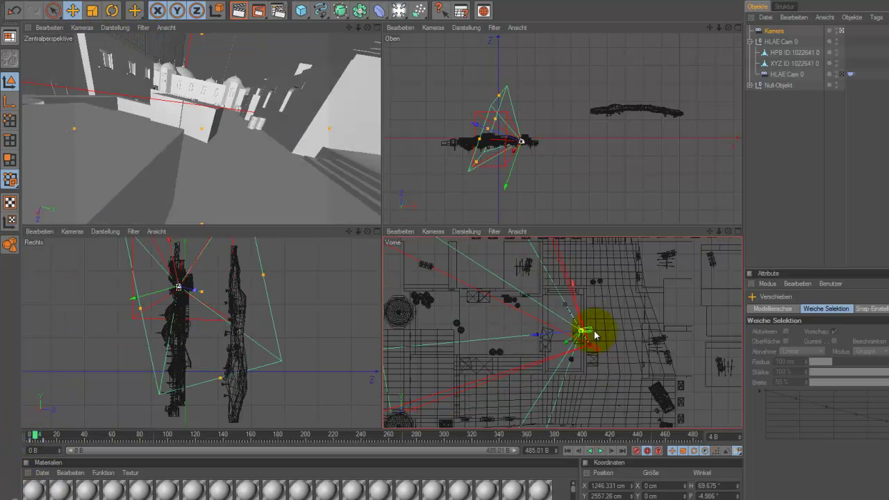
{"action": "left_click_drag", "start_coordinate": [582, 334], "coordinate": [524, 263]}
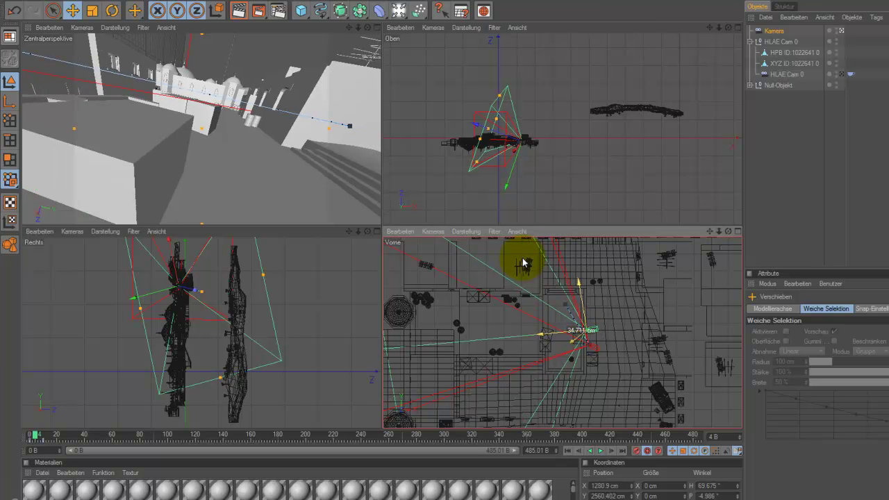
{"action": "left_click_drag", "start_coordinate": [36, 436], "coordinate": [50, 436]}
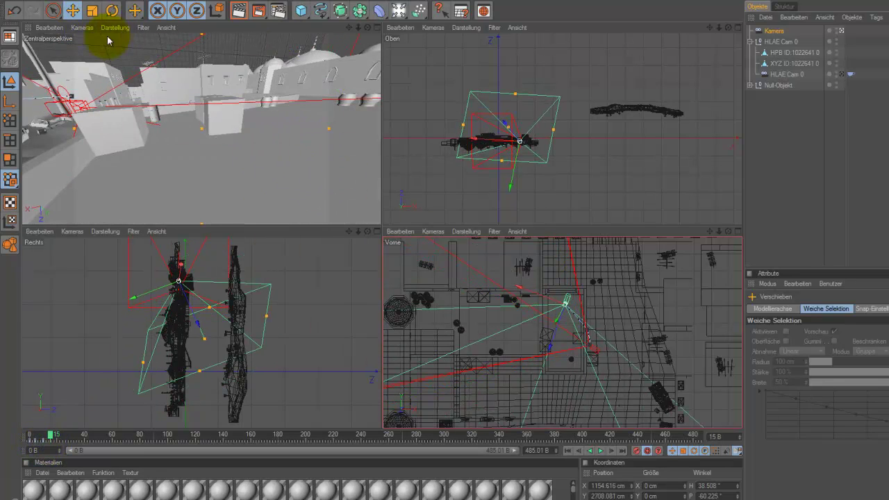
{"action": "left_click_drag", "start_coordinate": [52, 440], "coordinate": [160, 452]}
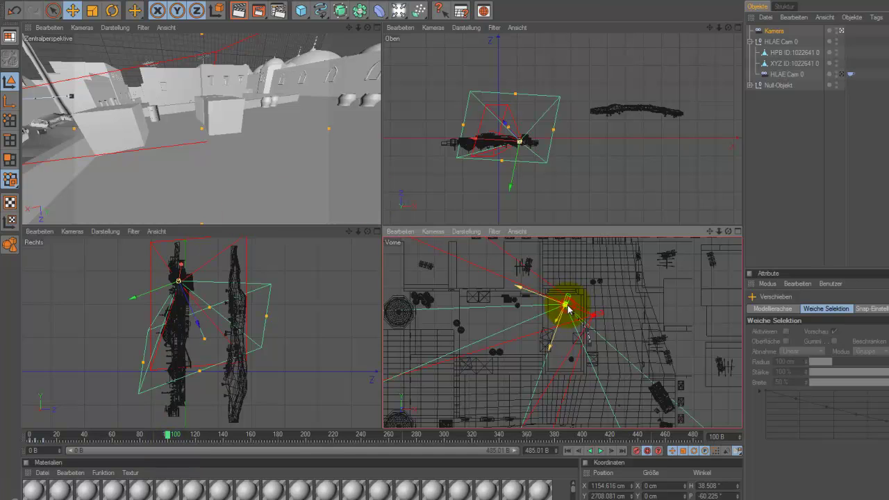
{"action": "left_click_drag", "start_coordinate": [569, 310], "coordinate": [522, 257]}
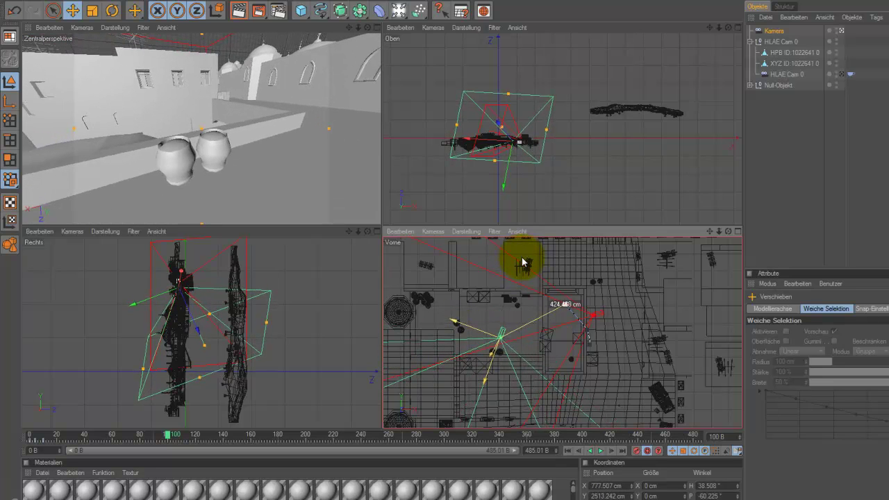
{"action": "left_click", "coordinate": [112, 11]}
{"action": "left_click_drag", "start_coordinate": [495, 332], "coordinate": [512, 333]}
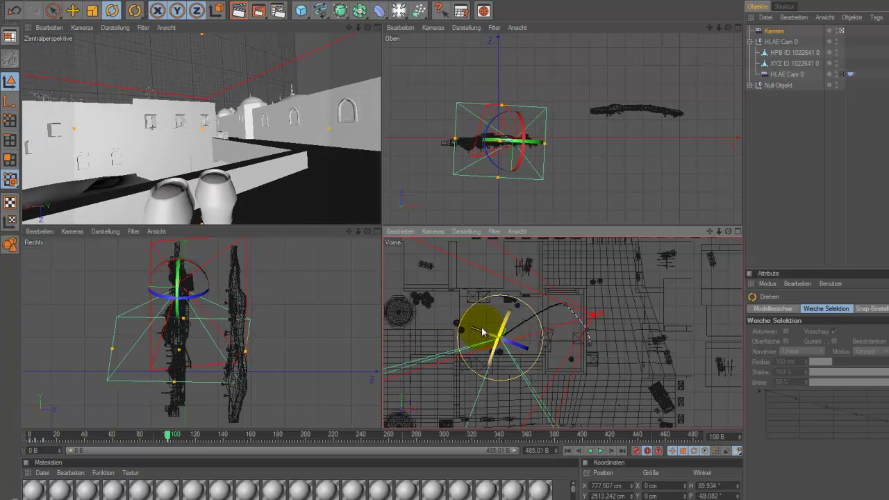
{"action": "left_click", "coordinate": [74, 11]}
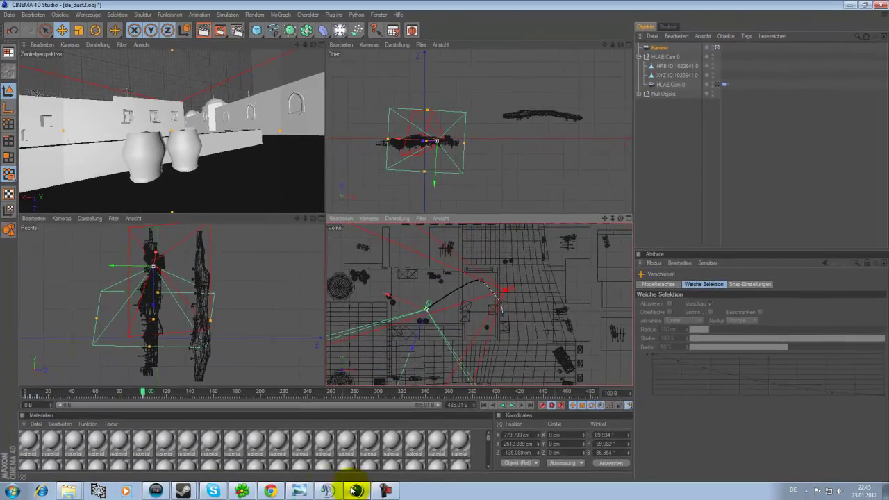
Place the reference screenshot beside the scene and turn the camera toward its angle.
{"action": "left_click", "coordinate": [355, 491]}
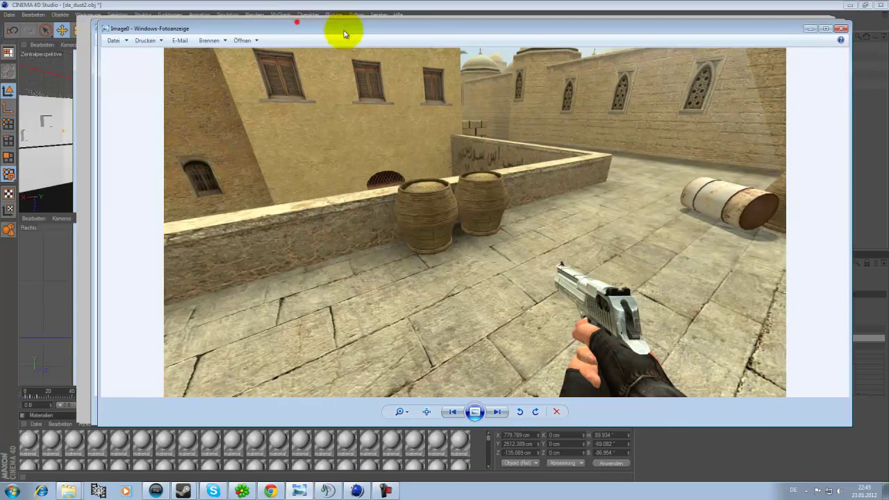
{"action": "mouse_move", "coordinate": [347, 23]}
{"action": "left_mouse_down"}
{"action": "mouse_move", "coordinate": [566, 63]}
{"action": "mouse_move", "coordinate": [888, 69]}
{"action": "left_mouse_up"}
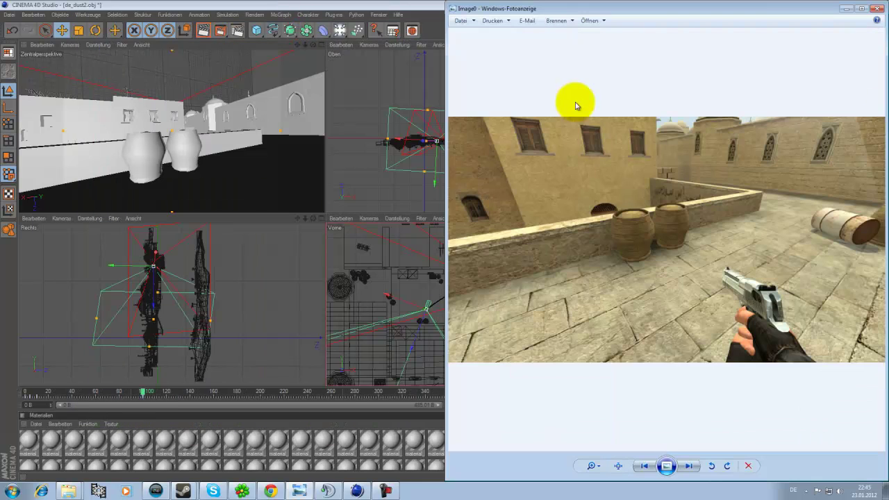
{"action": "left_click", "coordinate": [426, 314]}
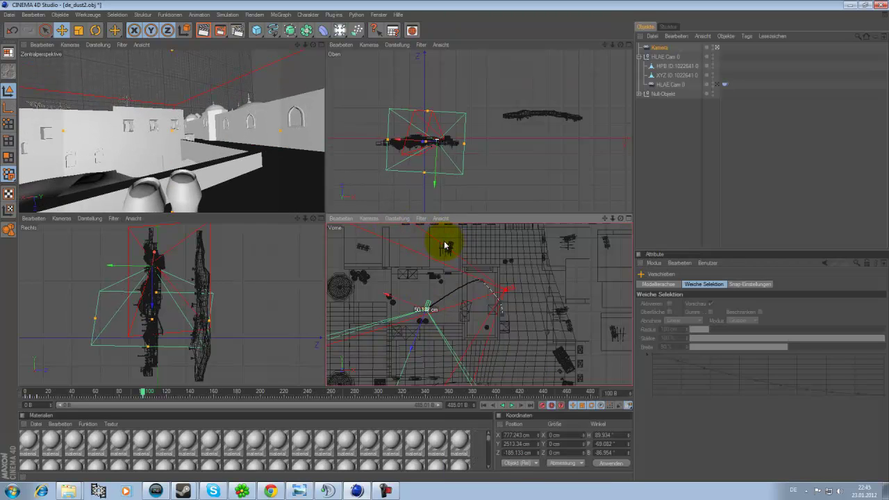
{"action": "left_click", "coordinate": [328, 490]}
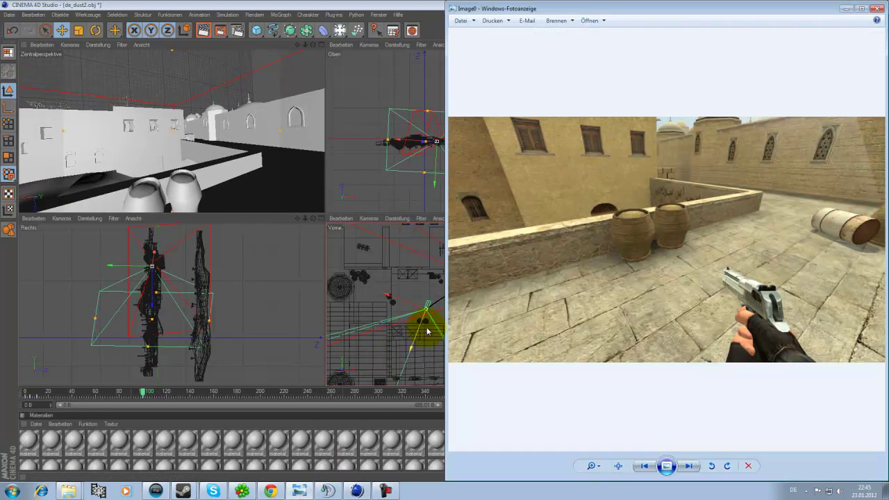
{"action": "left_click", "coordinate": [426, 314]}
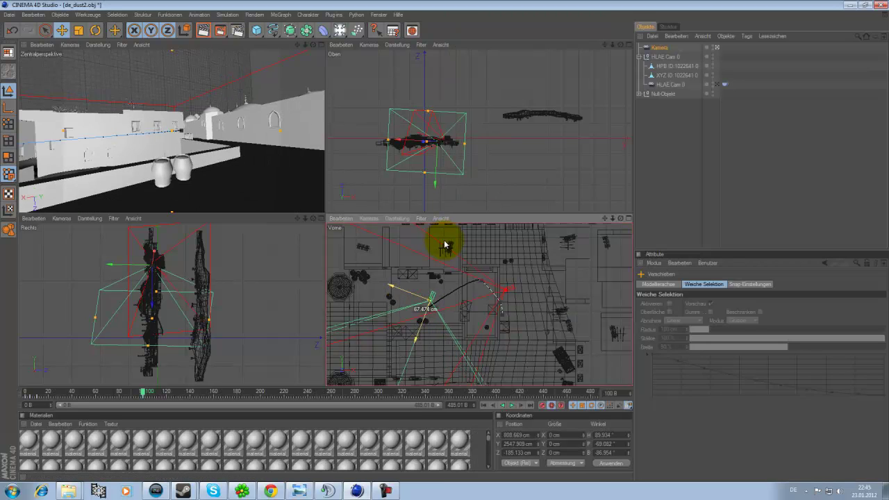
{"action": "left_click_drag", "start_coordinate": [445, 244], "coordinate": [445, 245]}
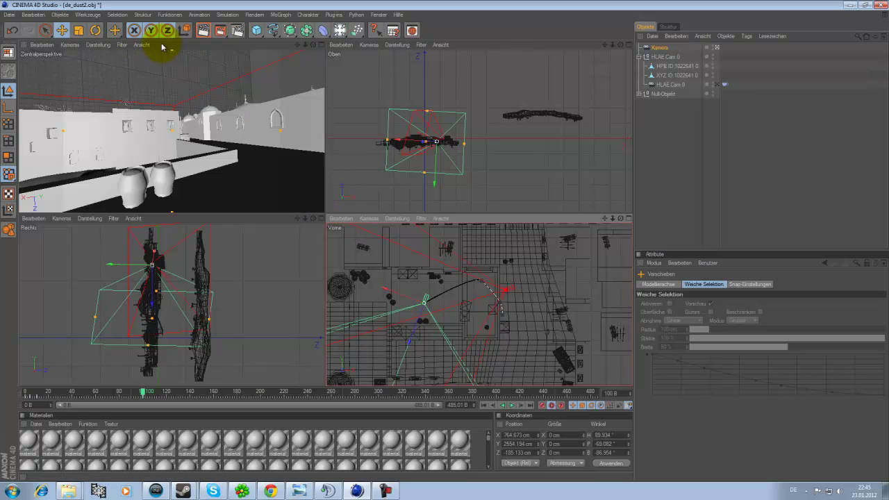
{"action": "left_click", "coordinate": [98, 30]}
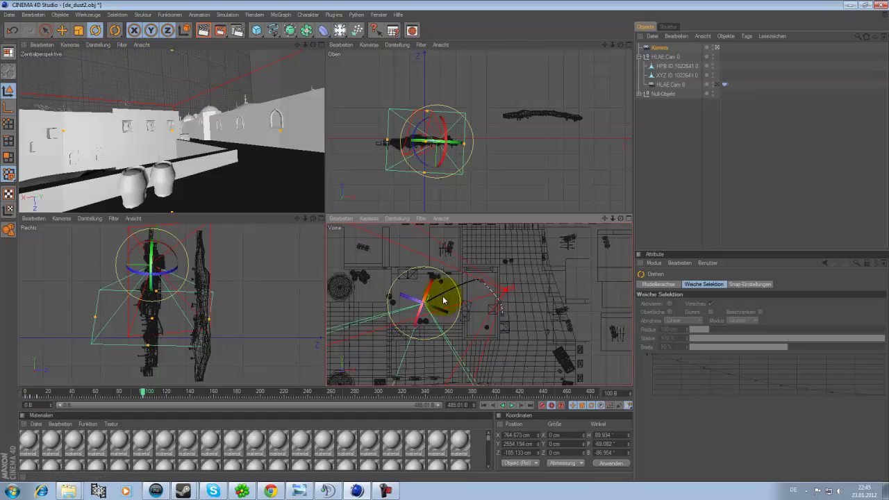
{"action": "left_click_drag", "start_coordinate": [448, 297], "coordinate": [429, 292]}
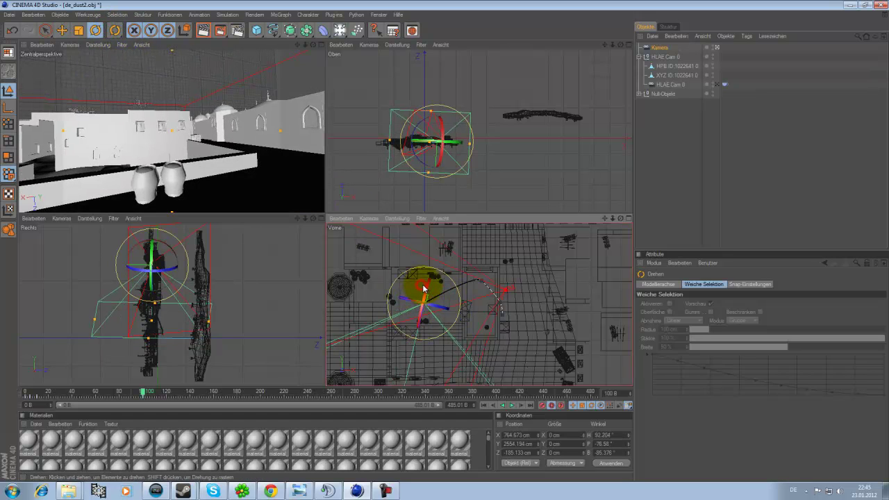
{"action": "mouse_move", "coordinate": [430, 292]}
{"action": "left_mouse_down"}
{"action": "mouse_move", "coordinate": [444, 243]}
{"action": "mouse_move", "coordinate": [417, 363]}
{"action": "left_mouse_up"}
{"action": "left_click", "coordinate": [66, 31]}
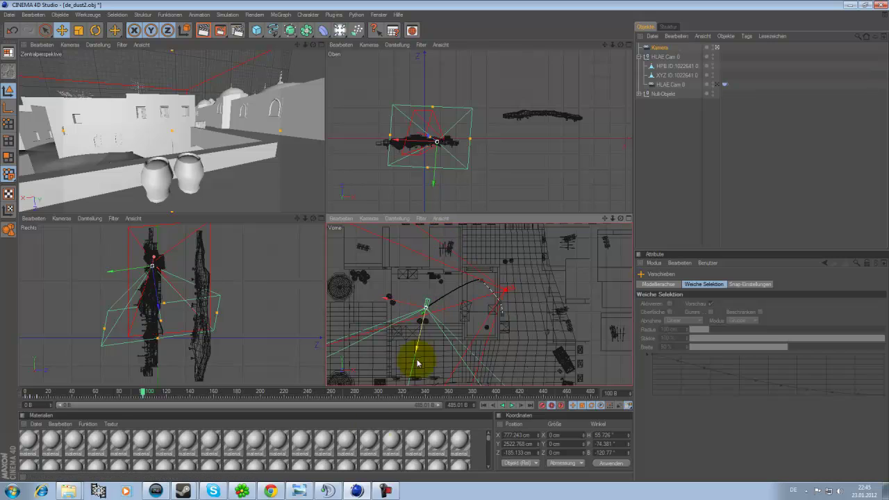
Fine-tune the camera heading so the wall and two barrels match the screenshot.
{"action": "left_click", "coordinate": [326, 491]}
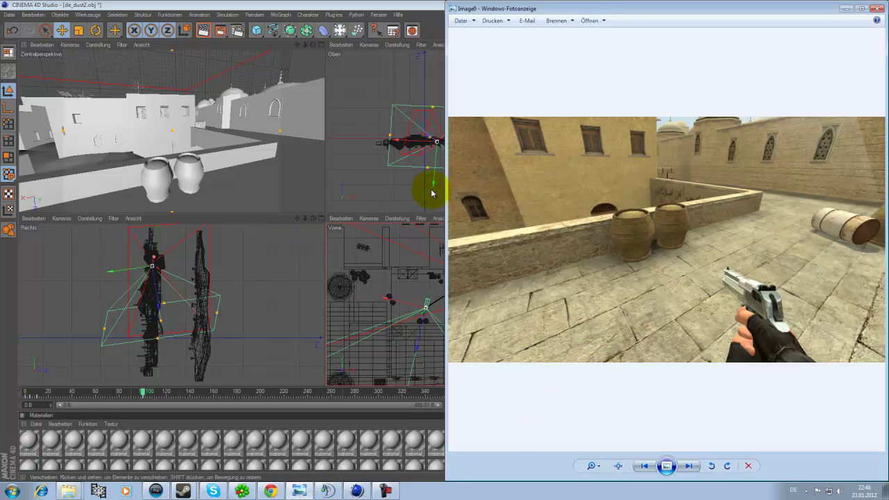
{"action": "left_click", "coordinate": [230, 4]}
{"action": "left_click", "coordinate": [96, 30]}
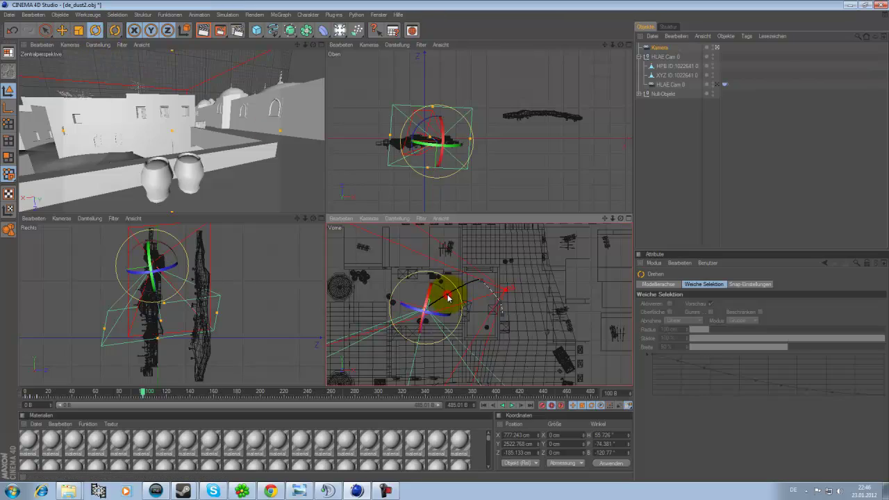
{"action": "left_click_drag", "start_coordinate": [448, 297], "coordinate": [459, 298]}
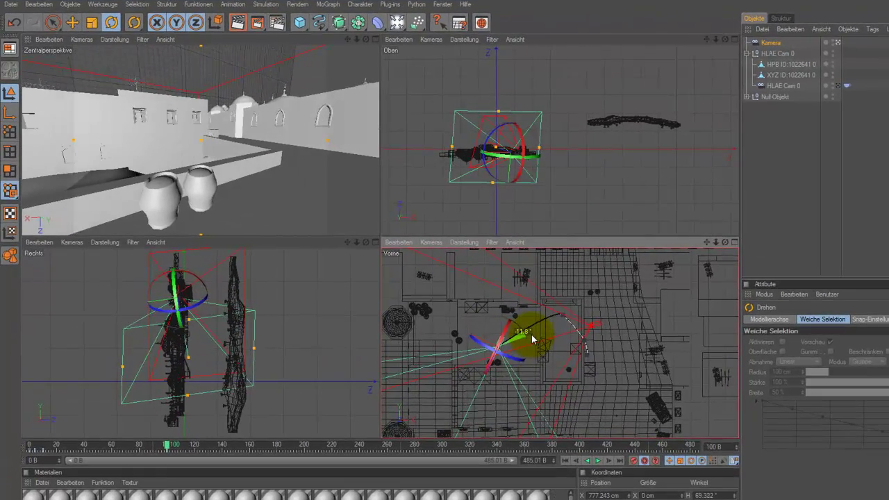
{"action": "left_click_drag", "start_coordinate": [532, 334], "coordinate": [530, 331]}
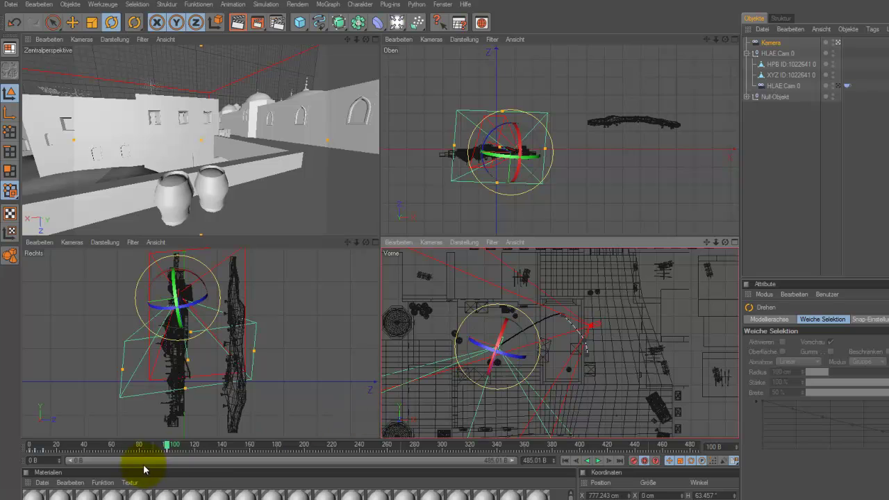
{"action": "mouse_move", "coordinate": [170, 442]}
{"action": "left_mouse_down"}
{"action": "mouse_move", "coordinate": [11, 425]}
{"action": "mouse_move", "coordinate": [56, 437]}
{"action": "mouse_move", "coordinate": [114, 436]}
{"action": "left_mouse_up"}
Rotate the Kamera around frame 60 to a heading near 52°, looking down past the barrels.
{"action": "left_click", "coordinate": [156, 21]}
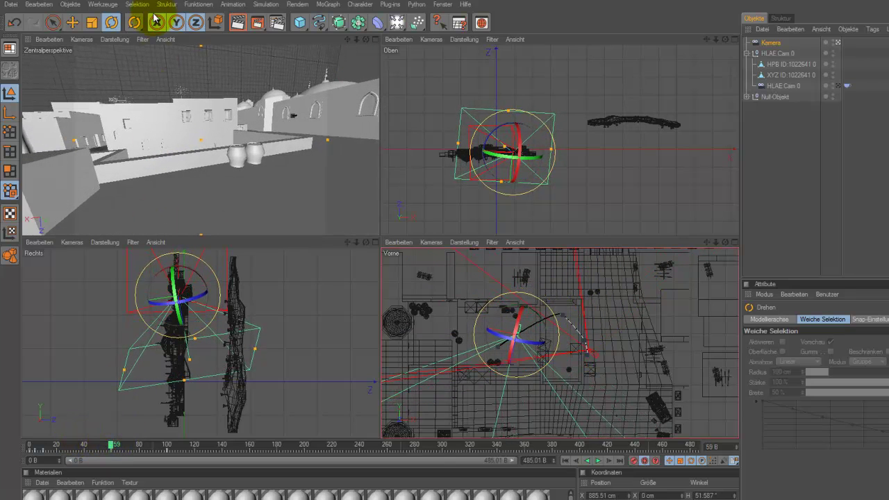
{"action": "left_click", "coordinate": [135, 23]}
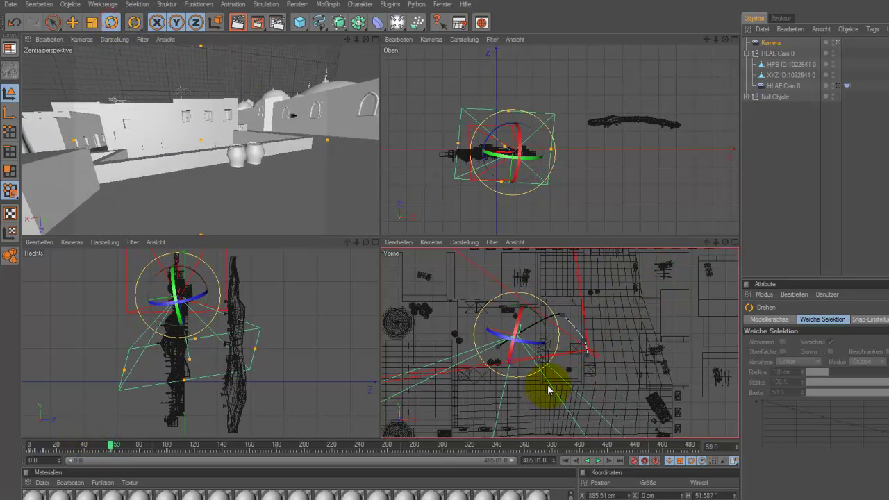
{"action": "left_click_drag", "start_coordinate": [541, 326], "coordinate": [519, 331]}
{"action": "mouse_move", "coordinate": [112, 443]}
{"action": "left_mouse_down"}
{"action": "mouse_move", "coordinate": [80, 443]}
{"action": "mouse_move", "coordinate": [98, 452]}
{"action": "mouse_move", "coordinate": [113, 447]}
{"action": "left_mouse_up"}
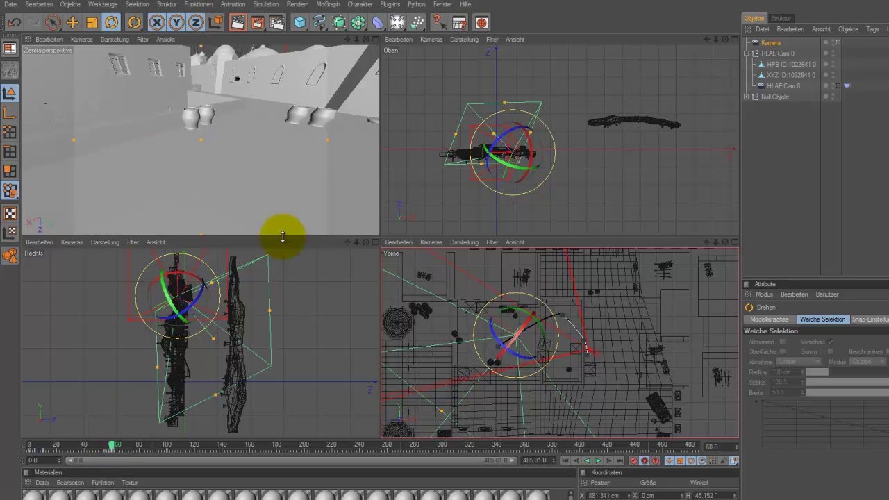
{"action": "mouse_move", "coordinate": [533, 333]}
{"action": "left_mouse_down"}
{"action": "mouse_move", "coordinate": [516, 334]}
{"action": "mouse_move", "coordinate": [539, 333]}
{"action": "mouse_move", "coordinate": [528, 357]}
{"action": "mouse_move", "coordinate": [507, 317]}
{"action": "left_mouse_up"}
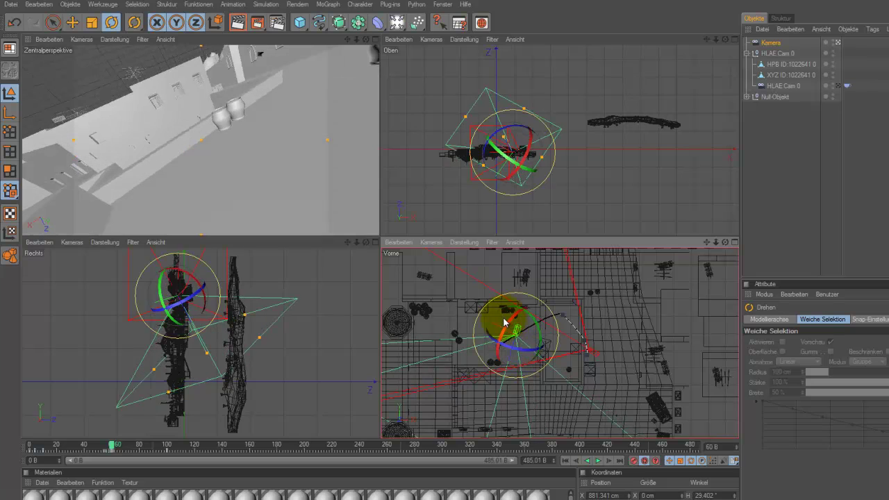
{"action": "left_click", "coordinate": [511, 321]}
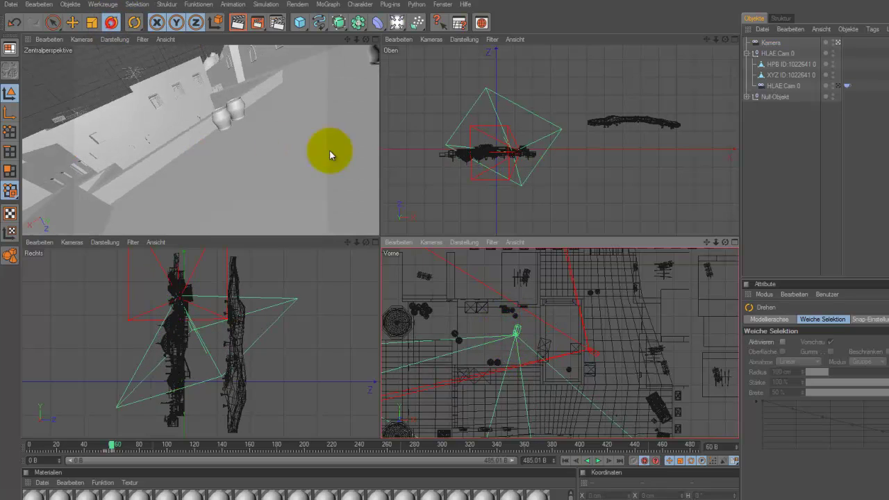
{"action": "left_click", "coordinate": [773, 43]}
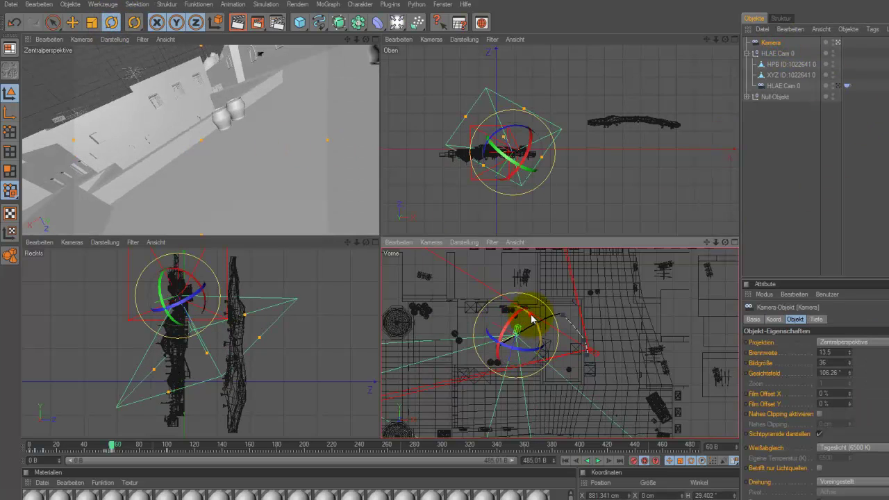
{"action": "mouse_move", "coordinate": [527, 328]}
{"action": "left_mouse_down"}
{"action": "mouse_move", "coordinate": [526, 319]}
{"action": "mouse_move", "coordinate": [540, 341]}
{"action": "mouse_move", "coordinate": [557, 340]}
{"action": "left_mouse_up"}
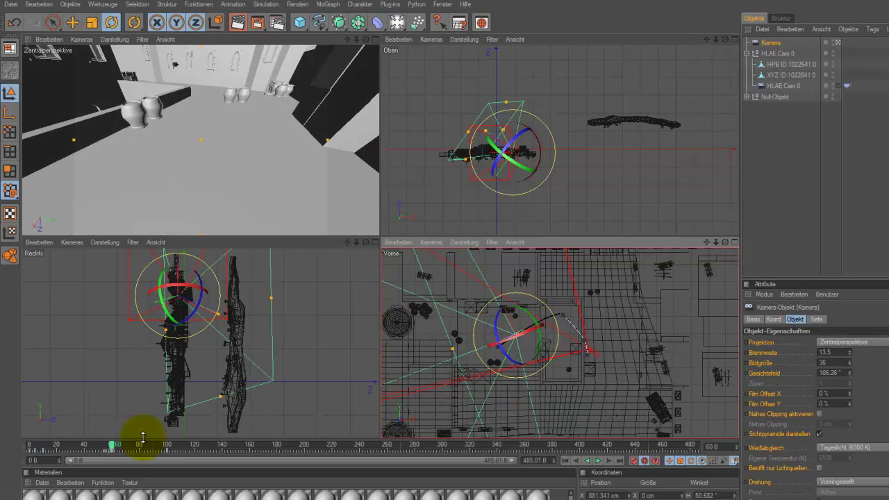
{"action": "mouse_move", "coordinate": [115, 450]}
{"action": "left_mouse_down"}
{"action": "mouse_move", "coordinate": [79, 446]}
{"action": "mouse_move", "coordinate": [118, 446]}
{"action": "left_mouse_up"}
Rotate the Kamera to about 23° heading at frame 59, then restore the full timeline range.
{"action": "left_click", "coordinate": [589, 458]}
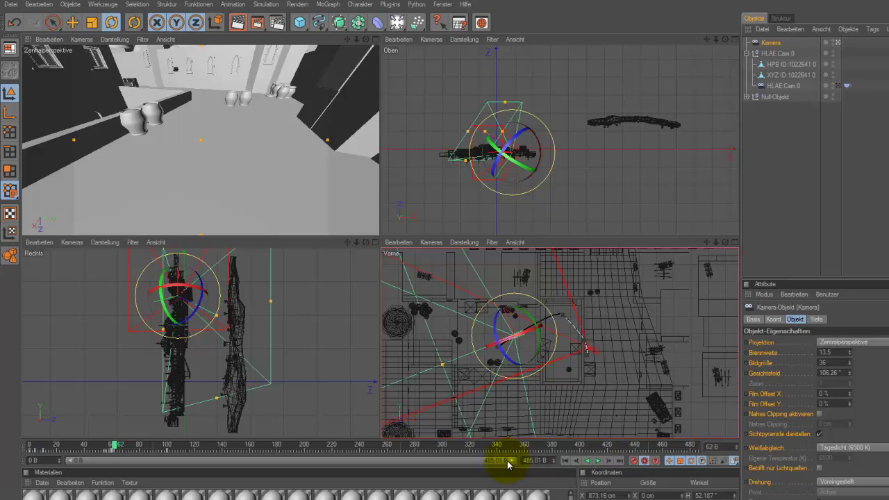
{"action": "left_click_drag", "start_coordinate": [507, 464], "coordinate": [178, 459]}
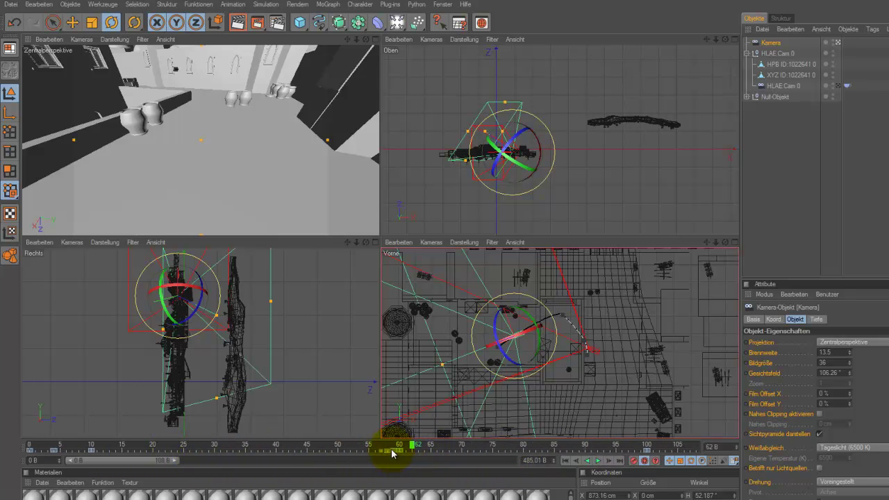
{"action": "mouse_move", "coordinate": [409, 451]}
{"action": "left_mouse_down"}
{"action": "mouse_move", "coordinate": [396, 441]}
{"action": "mouse_move", "coordinate": [321, 434]}
{"action": "mouse_move", "coordinate": [393, 452]}
{"action": "left_mouse_up"}
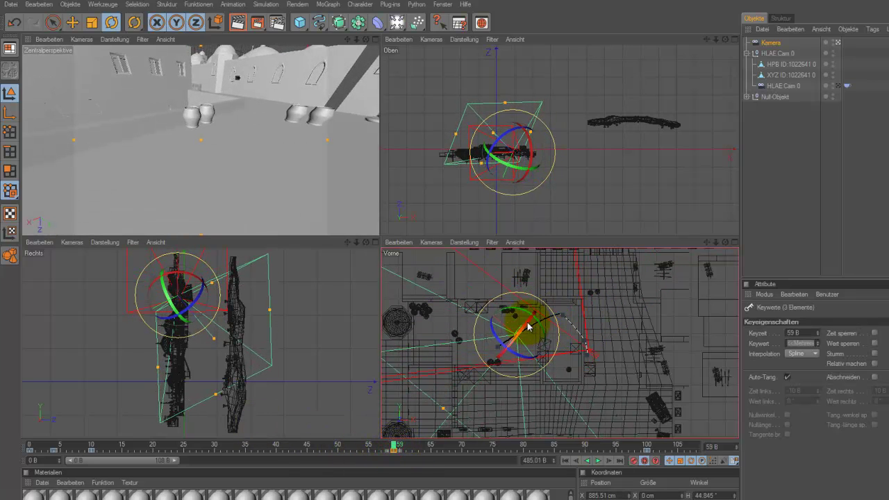
{"action": "left_click_drag", "start_coordinate": [534, 360], "coordinate": [519, 356]}
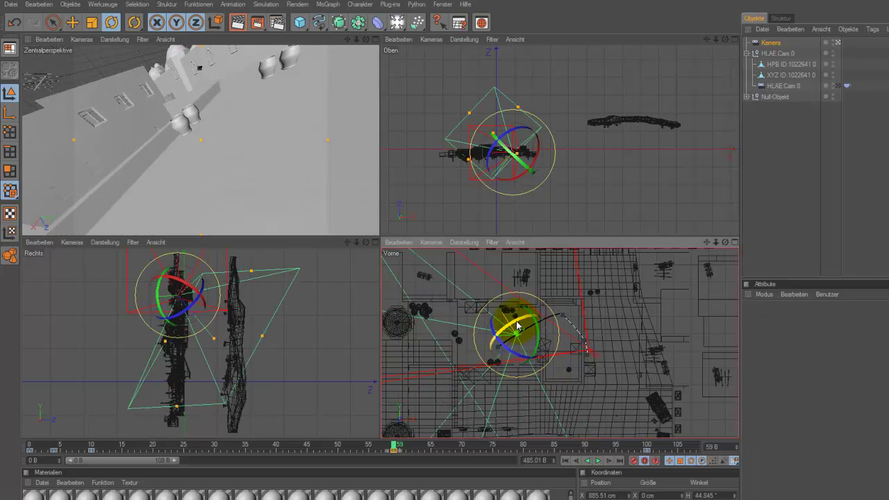
{"action": "left_click_drag", "start_coordinate": [517, 325], "coordinate": [500, 317]}
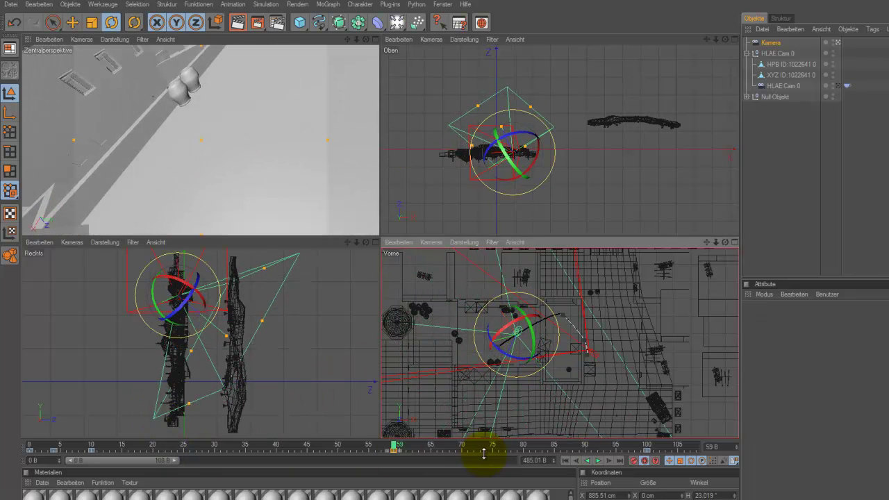
{"action": "key", "text": "f"}
{"action": "left_click_drag", "start_coordinate": [179, 455], "coordinate": [515, 460]}
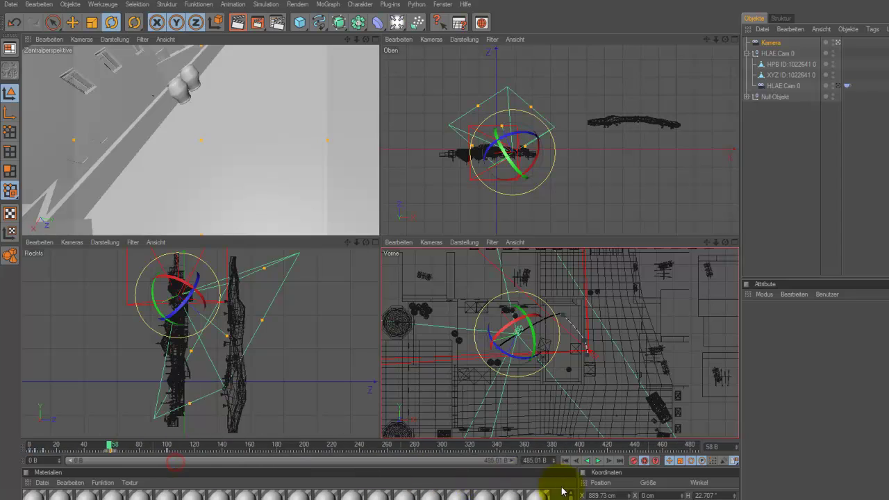
{"action": "mouse_move", "coordinate": [110, 446]}
{"action": "left_mouse_down"}
{"action": "mouse_move", "coordinate": [26, 446]}
{"action": "mouse_move", "coordinate": [59, 449]}
{"action": "mouse_move", "coordinate": [32, 456]}
{"action": "mouse_move", "coordinate": [50, 461]}
{"action": "mouse_move", "coordinate": [99, 452]}
{"action": "mouse_move", "coordinate": [175, 461]}
{"action": "left_mouse_up"}
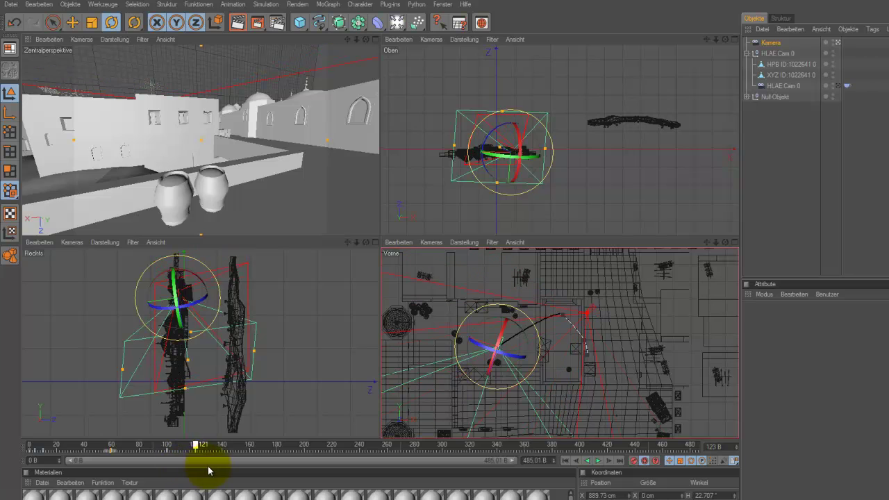
Replay the spin and inspect a path key, ending at frame 101 with heading about 63°.
{"action": "left_click_drag", "start_coordinate": [263, 482], "coordinate": [300, 492]}
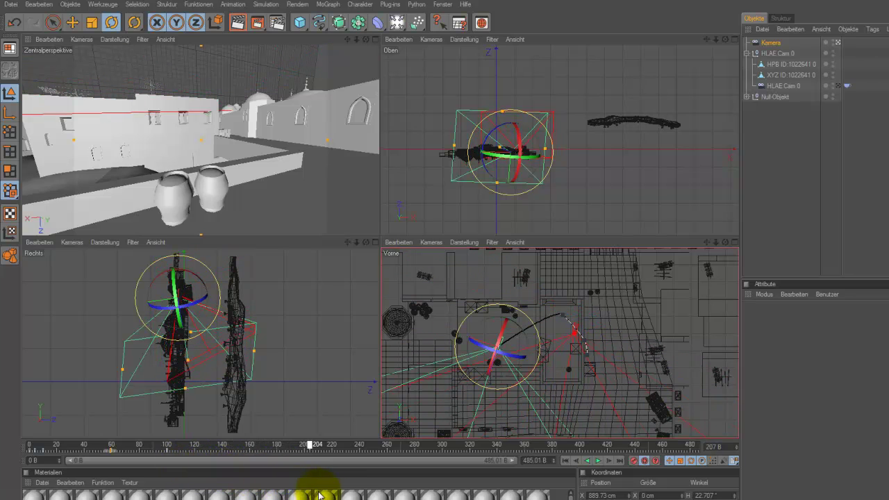
{"action": "left_click", "coordinate": [562, 317]}
{"action": "left_click", "coordinate": [562, 318]}
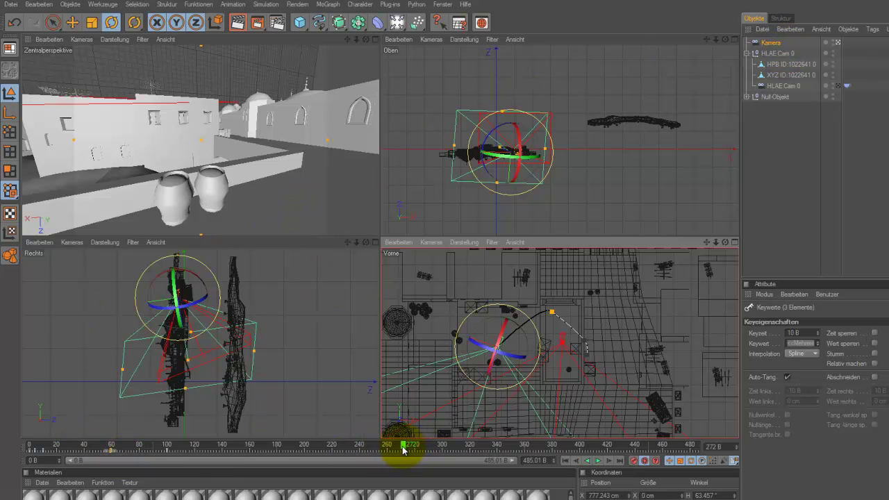
{"action": "left_click_drag", "start_coordinate": [403, 450], "coordinate": [162, 445]}
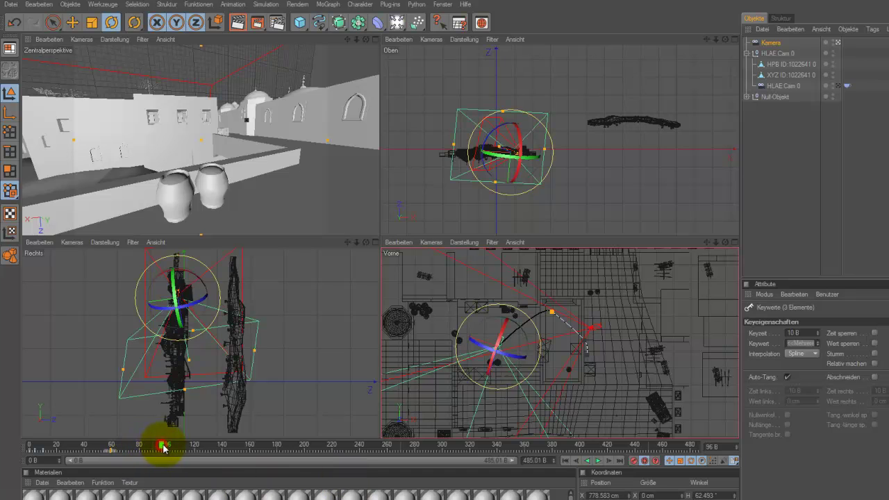
{"action": "mouse_move", "coordinate": [163, 448]}
{"action": "left_mouse_down"}
{"action": "mouse_move", "coordinate": [35, 453]}
{"action": "mouse_move", "coordinate": [115, 464]}
{"action": "mouse_move", "coordinate": [171, 463]}
{"action": "mouse_move", "coordinate": [169, 451]}
{"action": "left_mouse_up"}
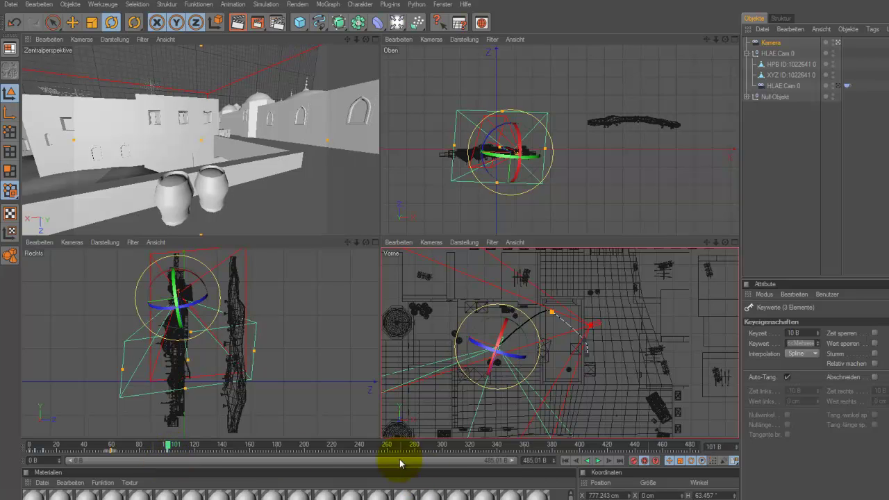